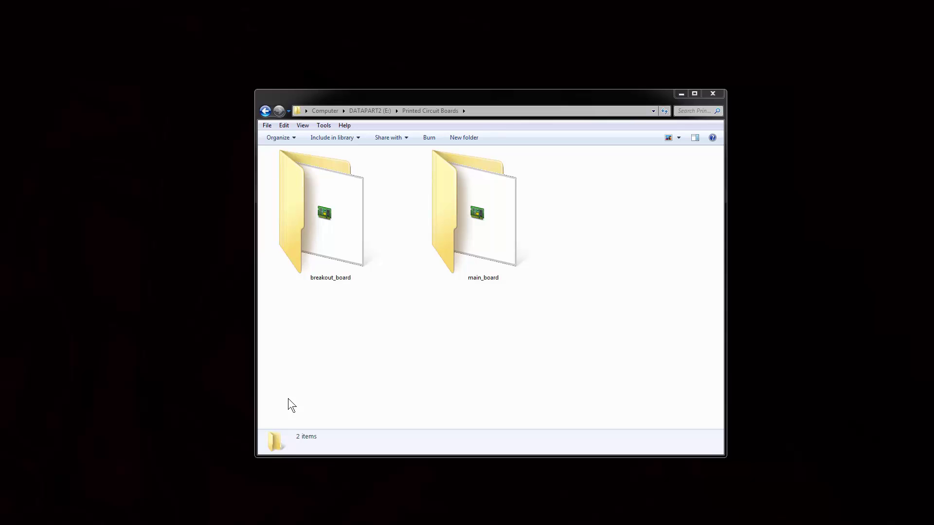
In Explorer, open the main_board folder that holds silvermoon_netv2c.PcbDoc.
click(528, 97)
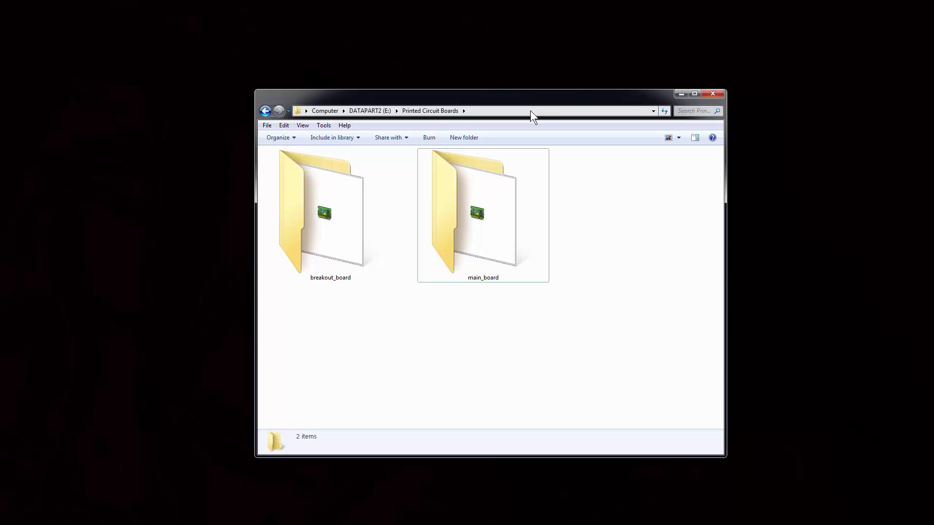
double_click(530, 156)
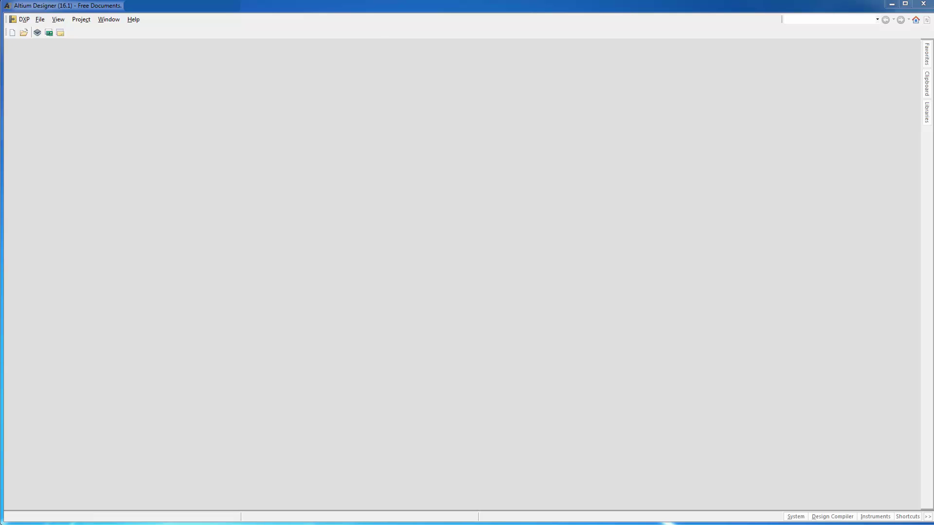
Drag silvermoon_netv2c.PcbDoc into Altium and switch the board to 3D Layout Mode.
drag(0, 322, 180, 322)
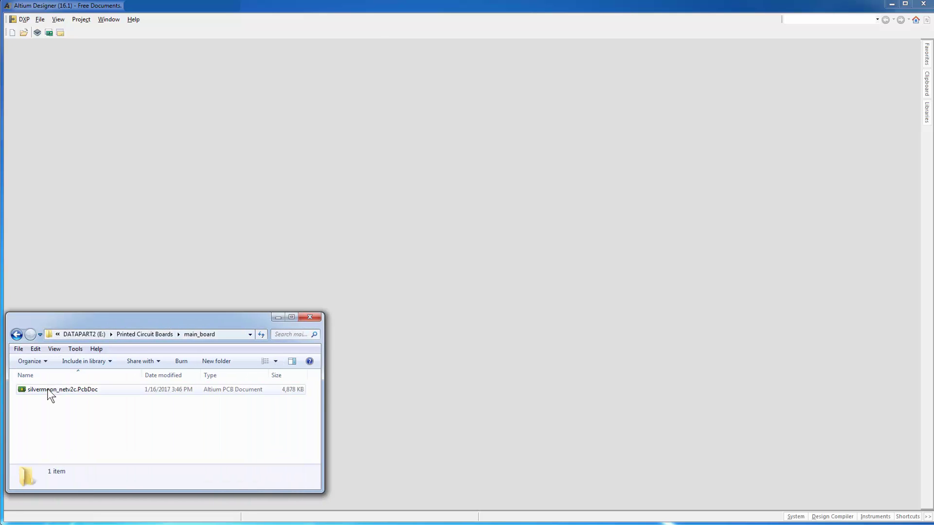
drag(51, 390, 288, 285)
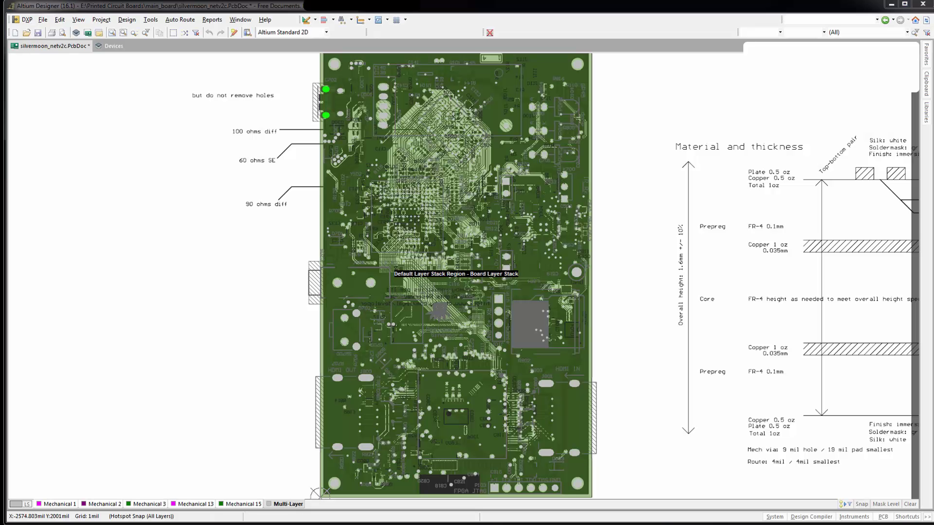
click(79, 20)
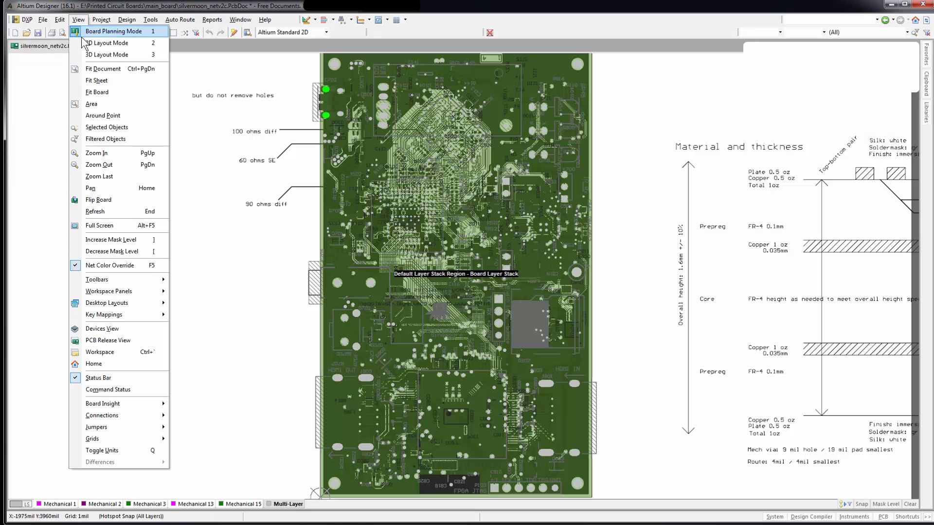
click(78, 55)
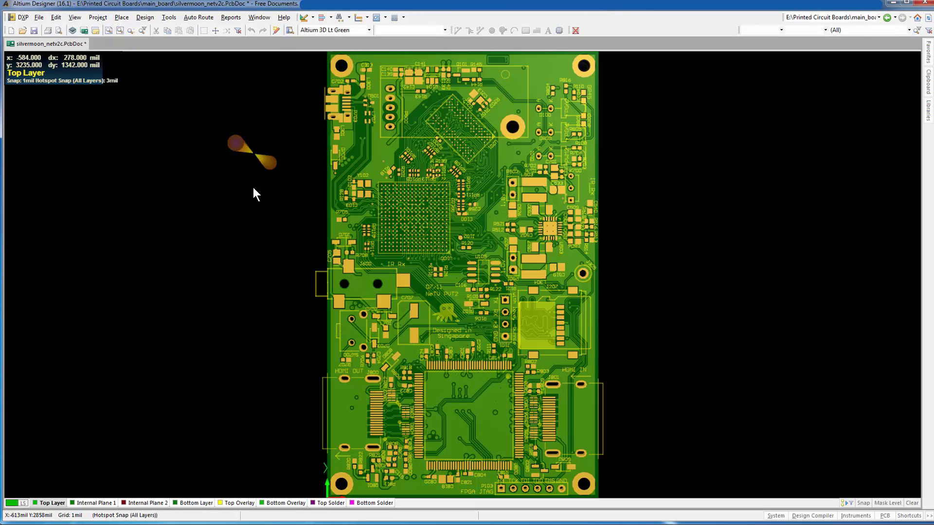
ctrl+scroll(247, 258, down, 1)
key(v)
key(b)
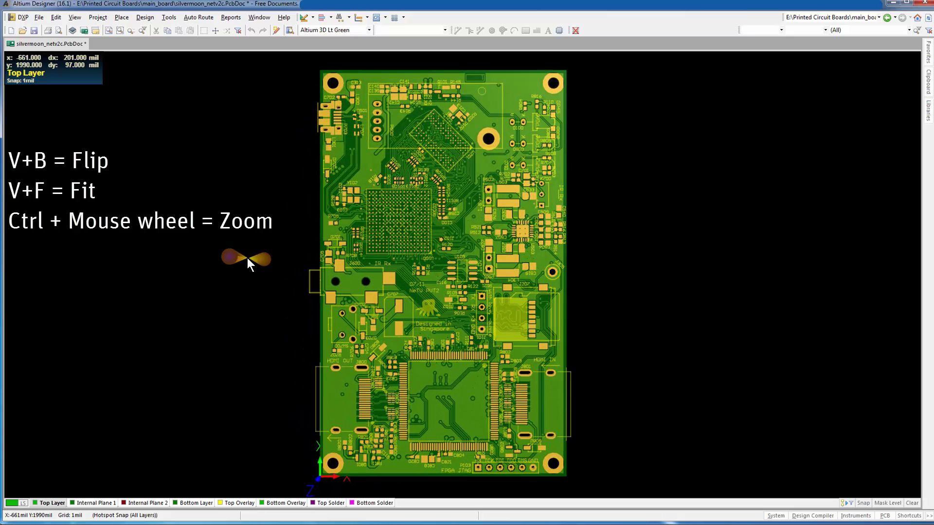
ctrl+scroll(247, 258, down, 4)
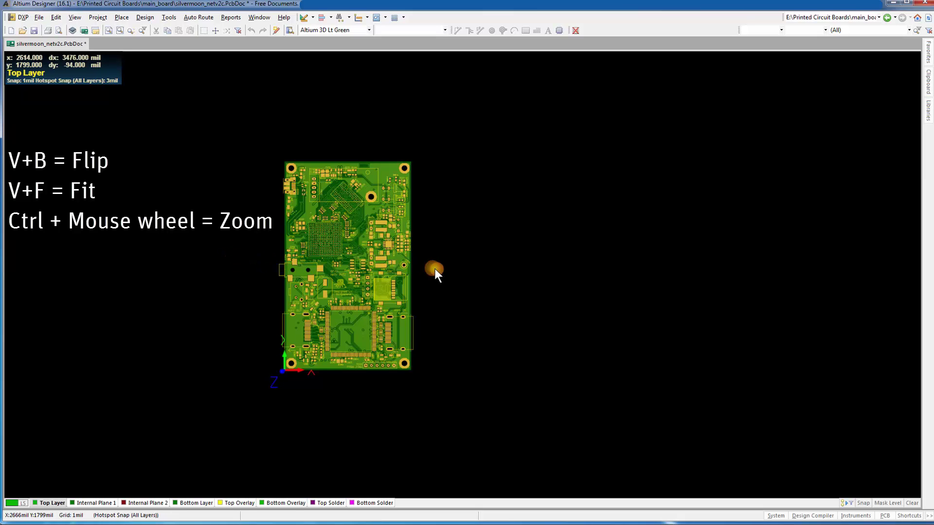
key(v)
key(f)
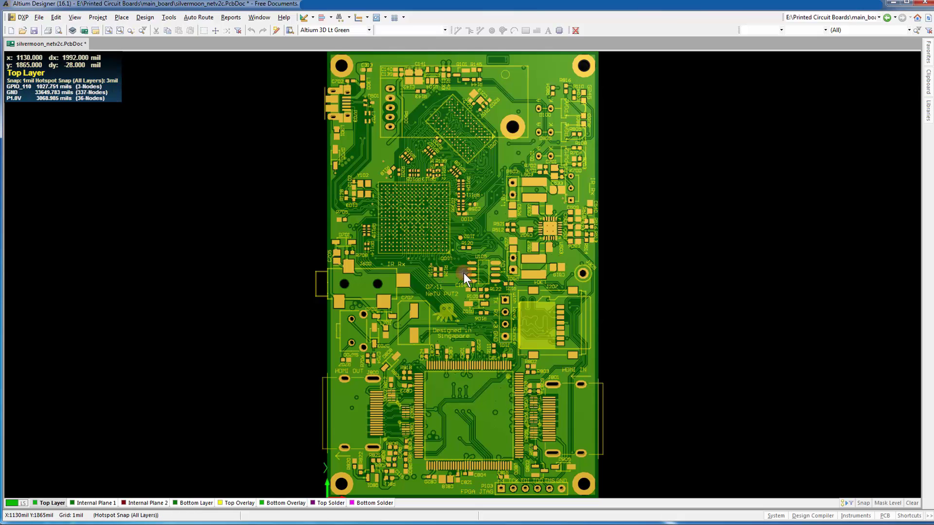
key(v)
key(b)
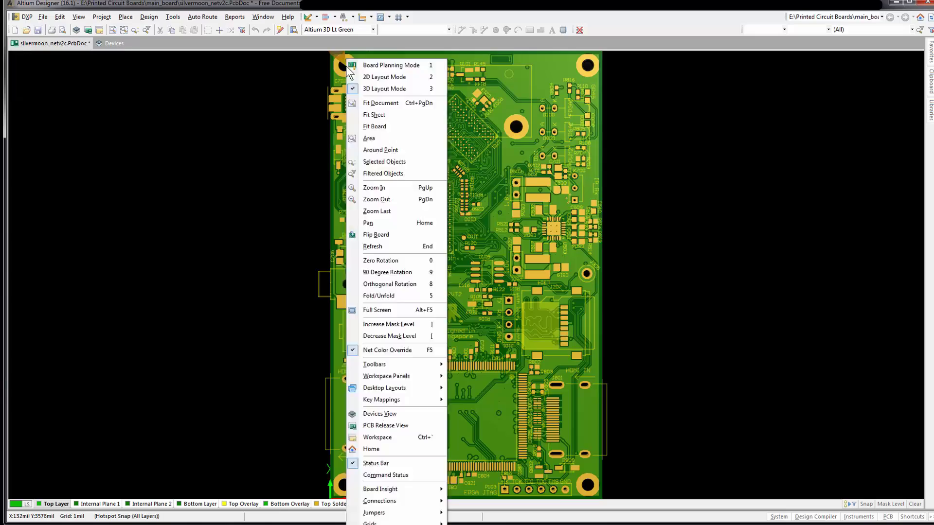
key(v)
key(b)
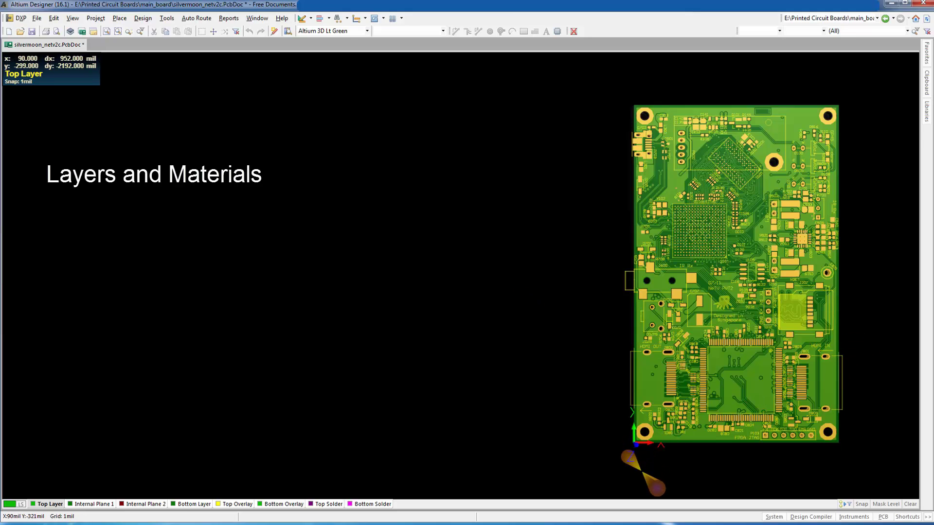
ctrl+scroll(645, 438, up, 1)
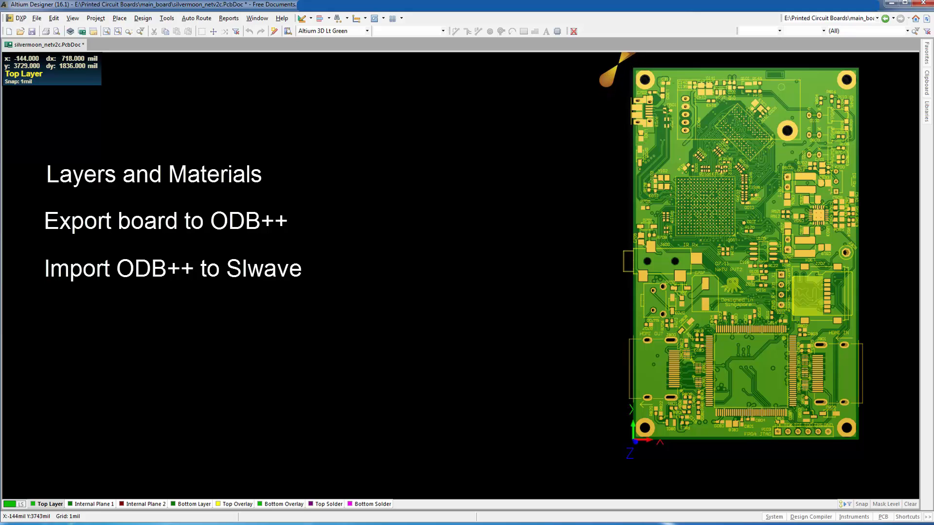
ctrl+scroll(608, 68, up, 1)
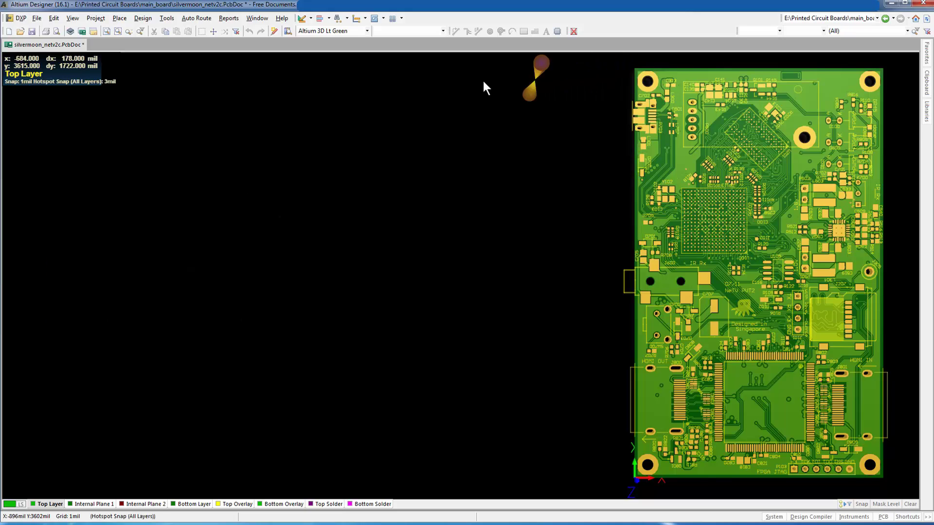
click(143, 18)
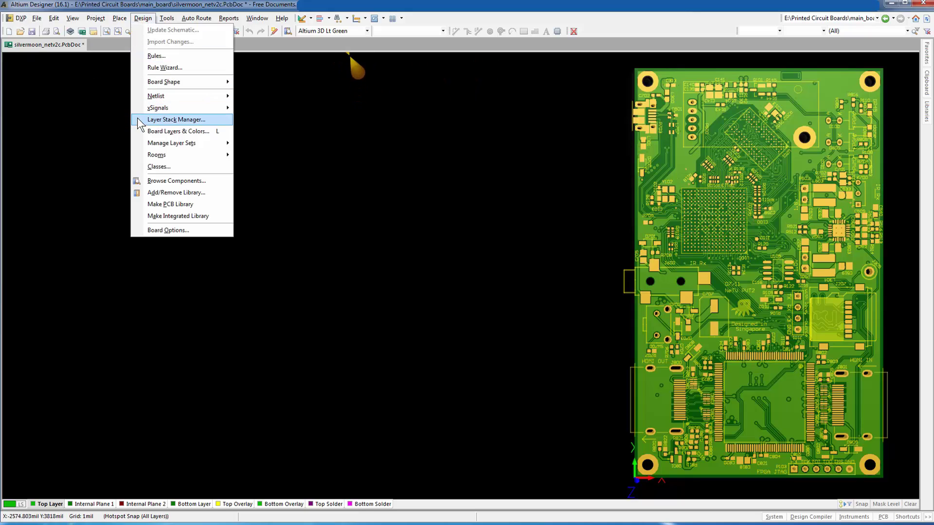
click(151, 122)
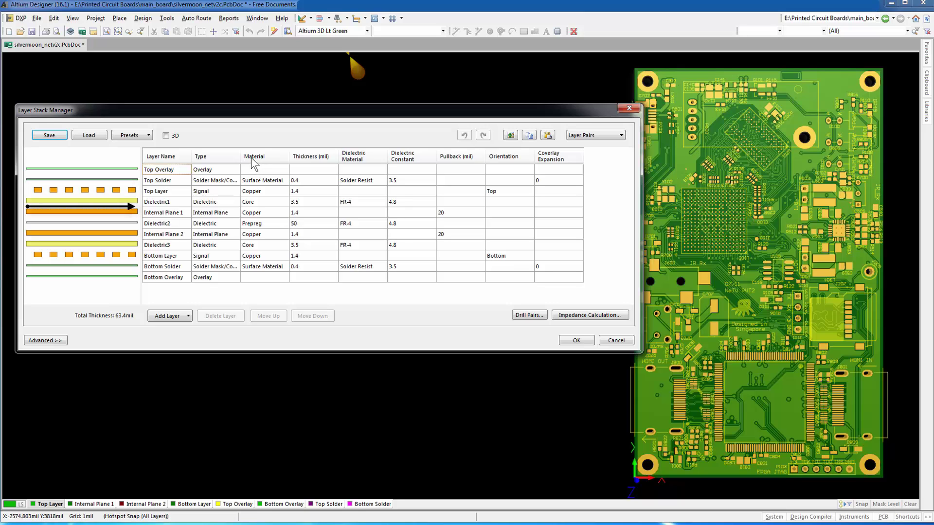
click(166, 135)
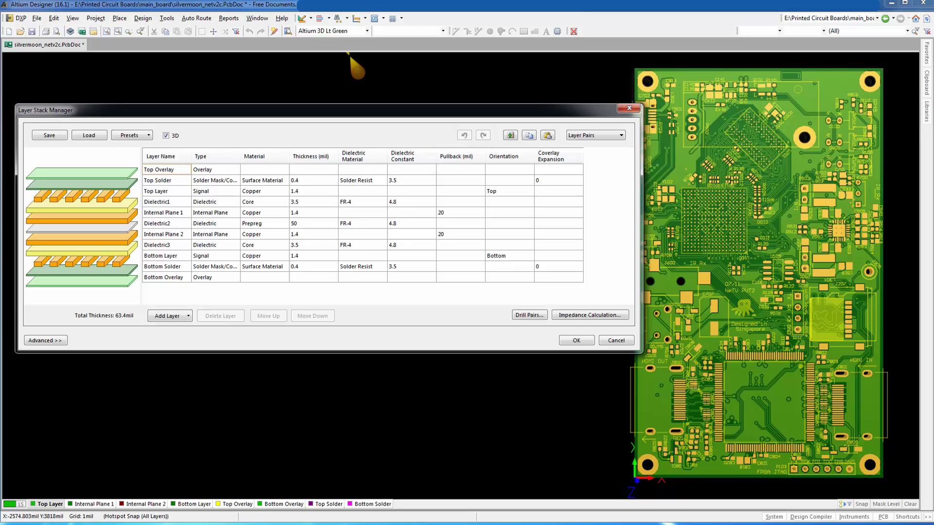
click(576, 340)
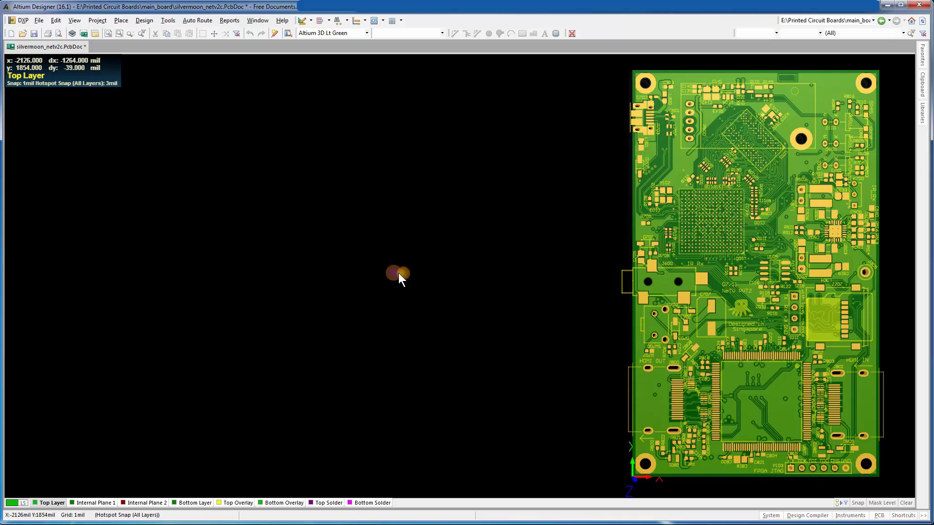
key(ctrl+Page_Down)
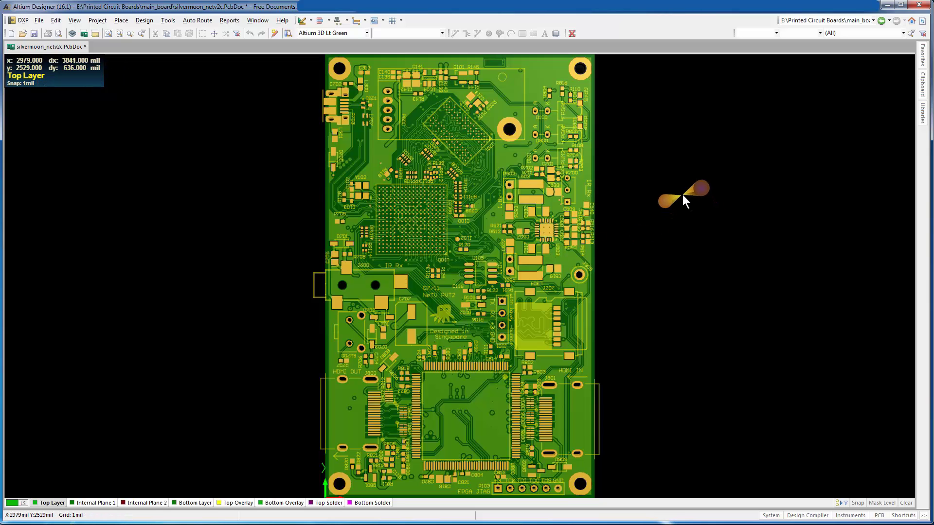
ctrl+scroll(682, 195, down, 1)
ctrl+scroll(329, 152, up, 1)
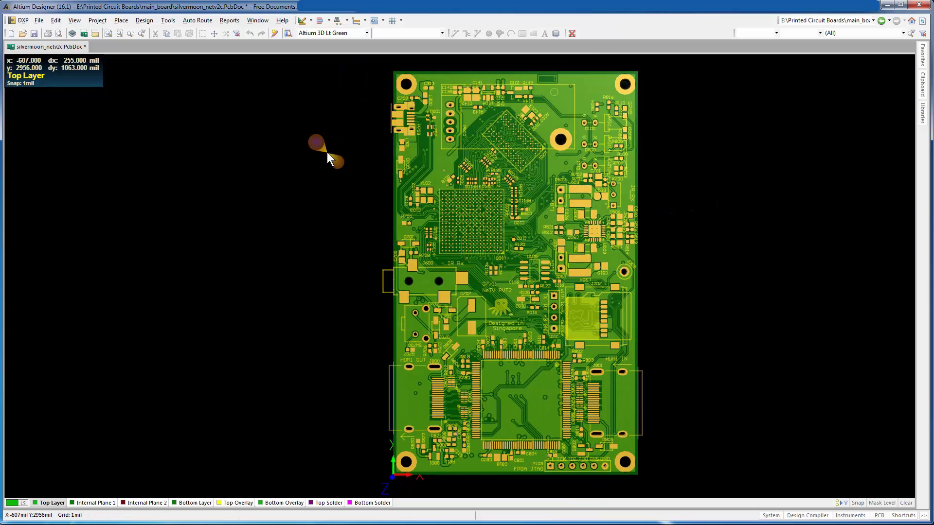
ctrl+scroll(327, 153, up, 1)
ctrl+scroll(781, 207, down, 1)
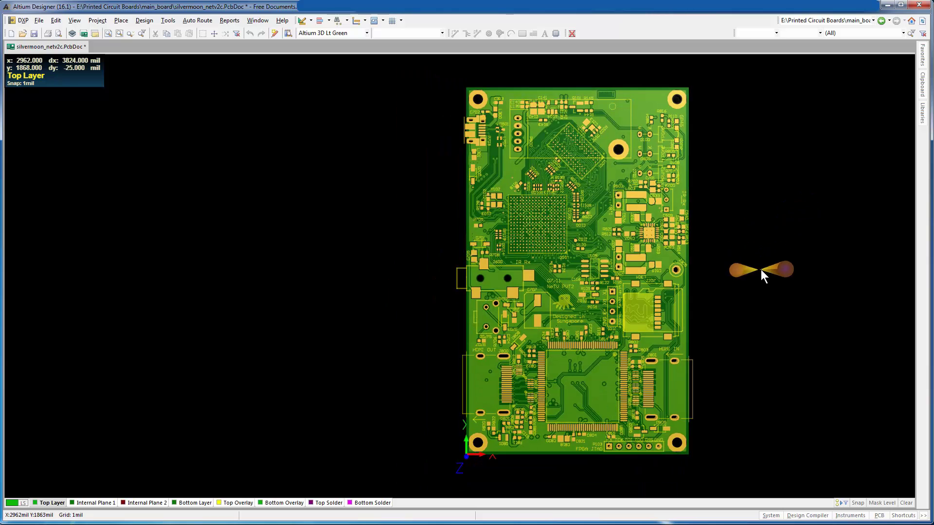
ctrl+scroll(746, 275, up, 1)
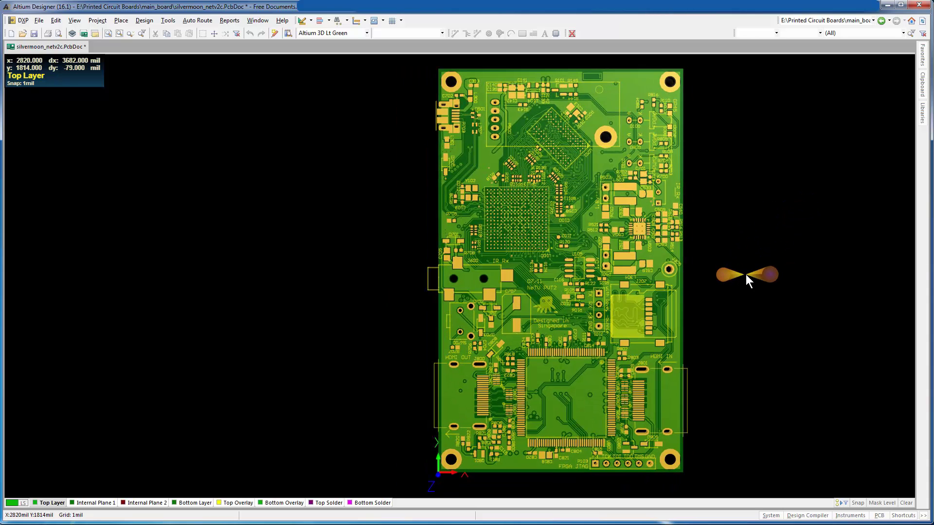
key(shift+e)
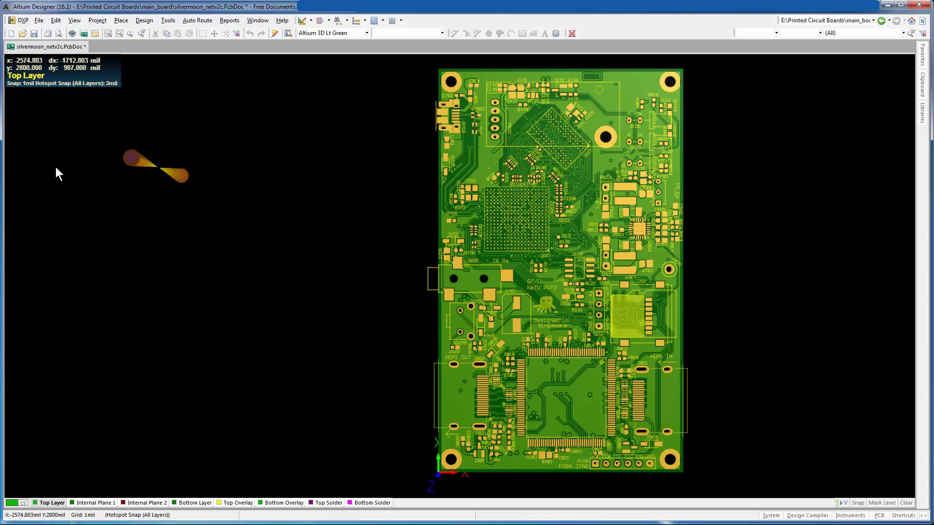
click(39, 22)
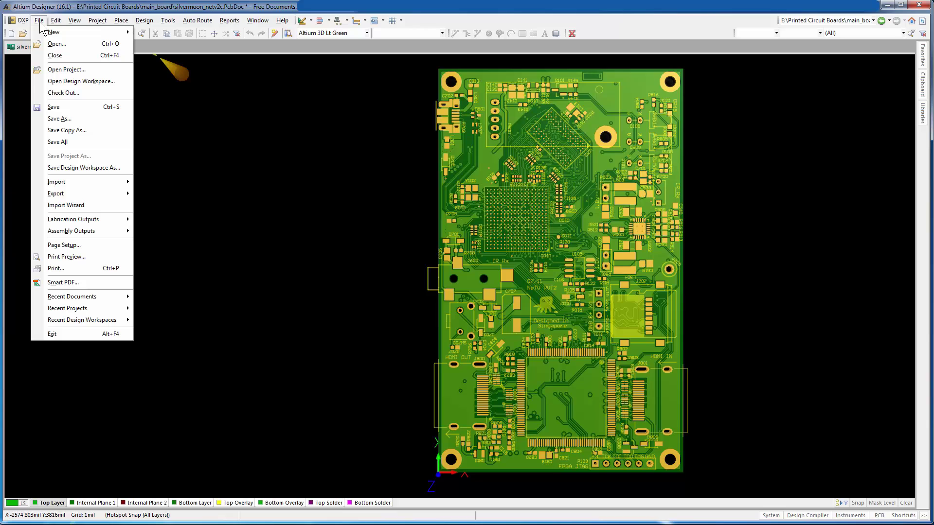
mouse_move(44, 193)
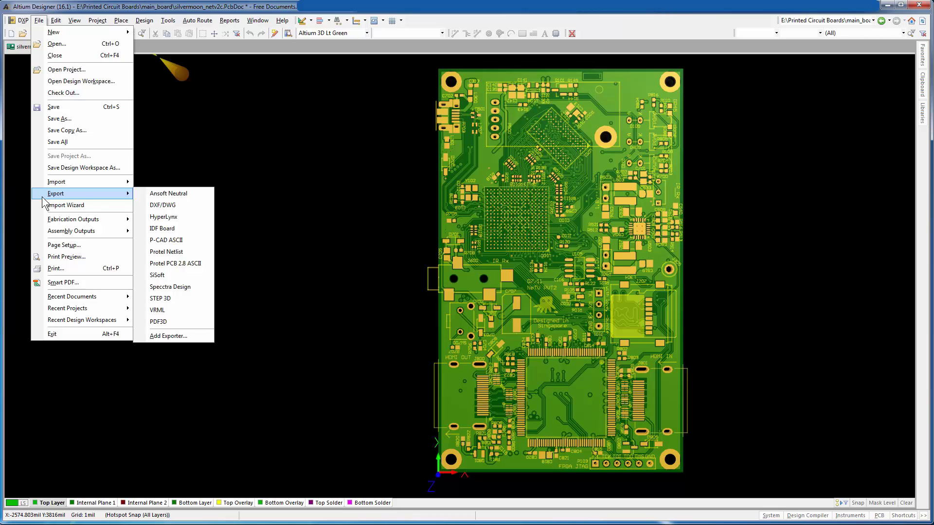
click(37, 20)
click(35, 22)
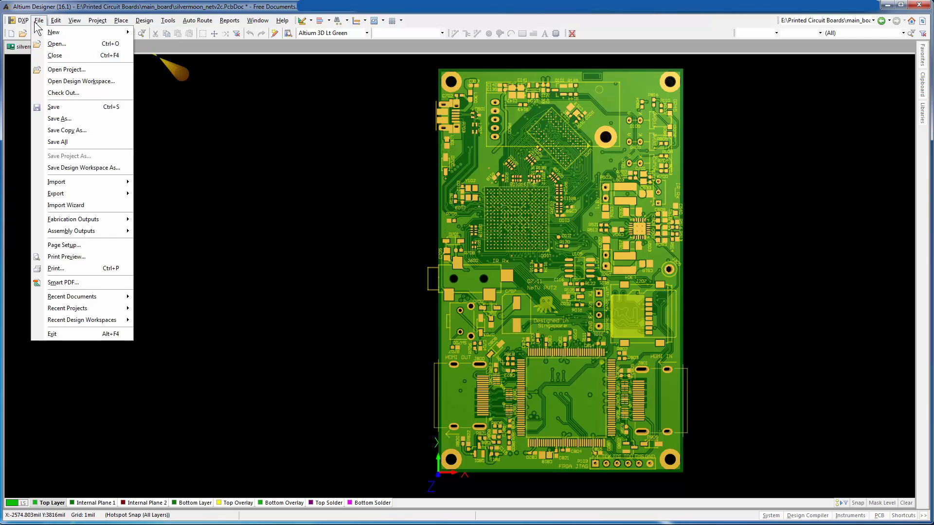
mouse_move(78, 220)
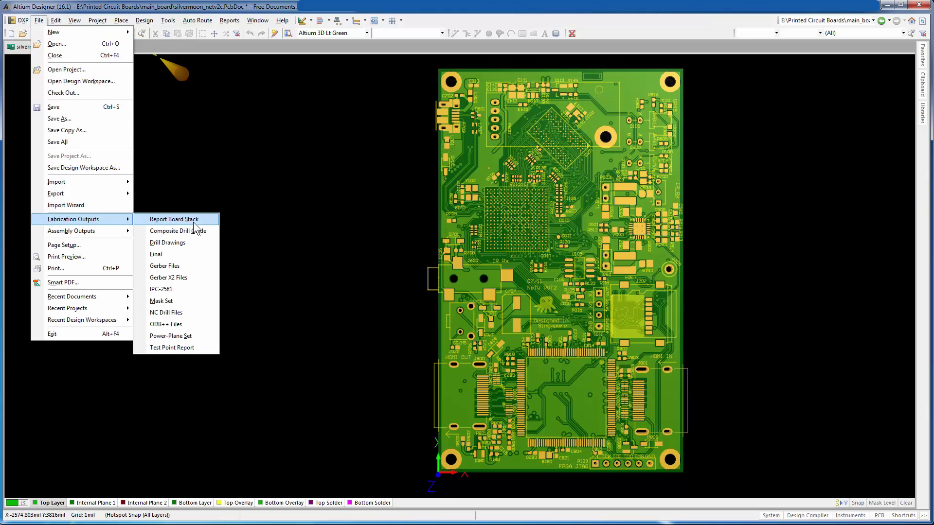
Start the ODB++ export setup and unplot the top and bottom overlay, paste and solder layers.
click(188, 328)
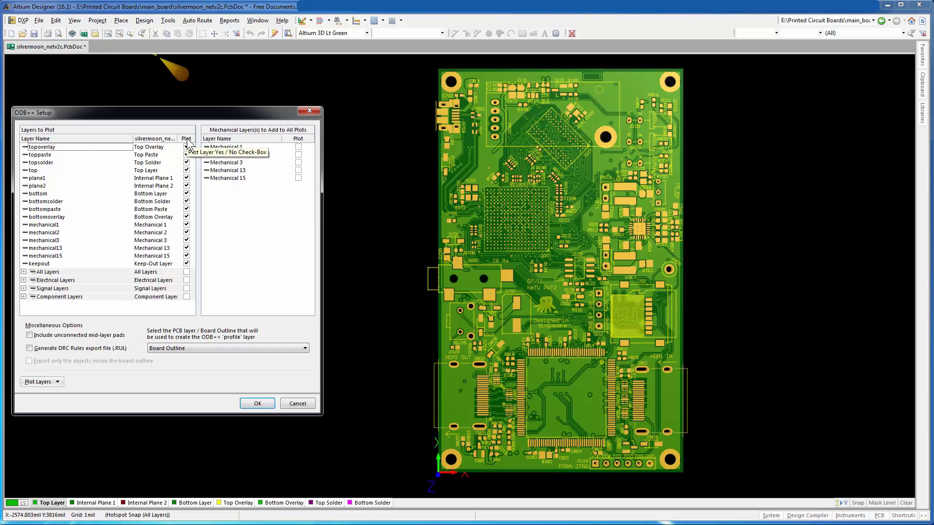
click(187, 147)
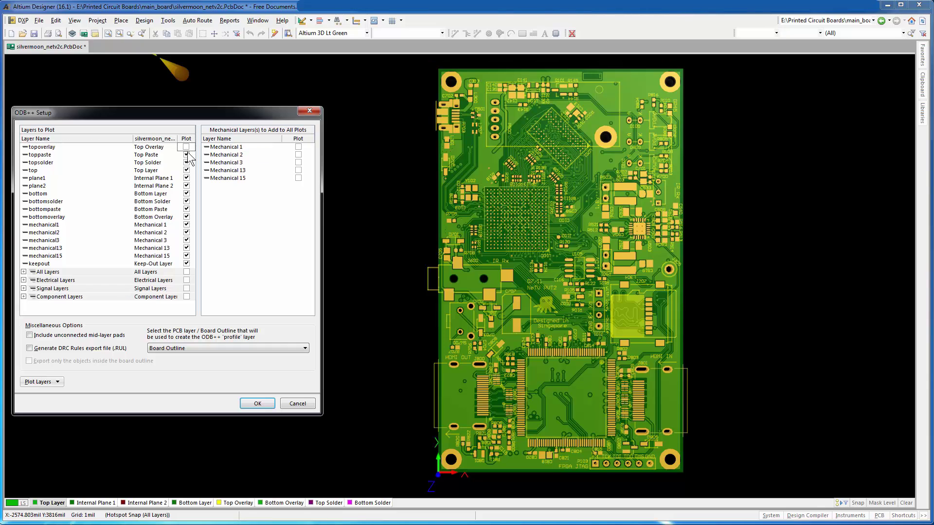
click(186, 155)
click(187, 162)
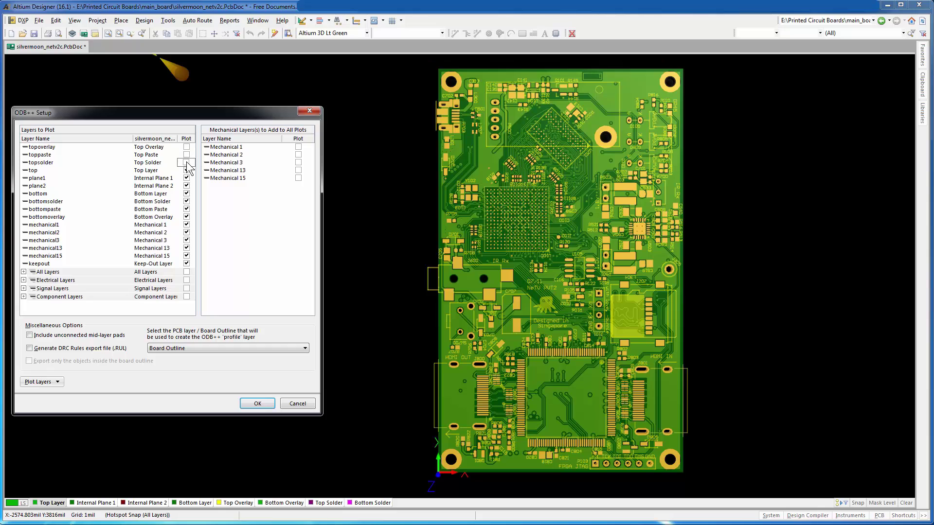
click(186, 201)
click(187, 209)
click(187, 217)
Unplot Mechanical 1, 2, 3, 13, 15 and Keep-Out, and adjust the four copper layer rows.
click(187, 224)
click(187, 232)
click(186, 240)
click(186, 248)
click(186, 256)
click(186, 264)
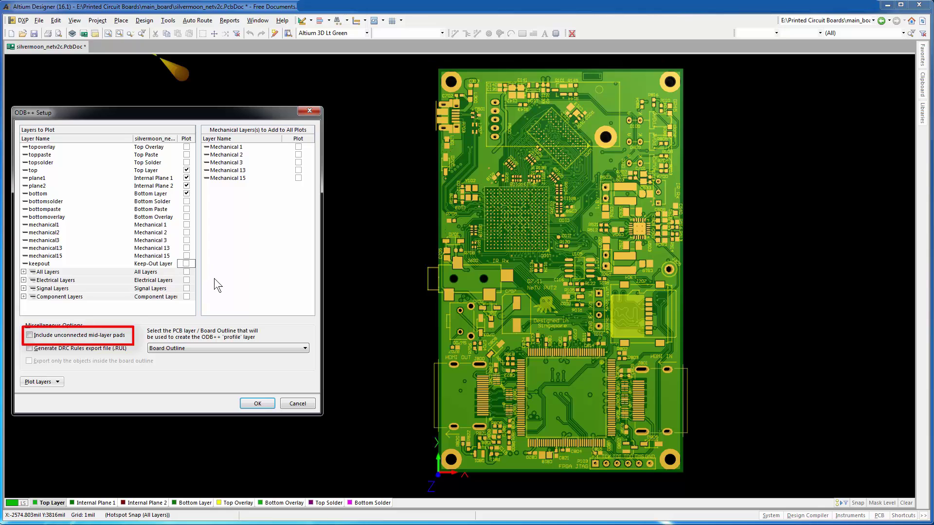
click(191, 171)
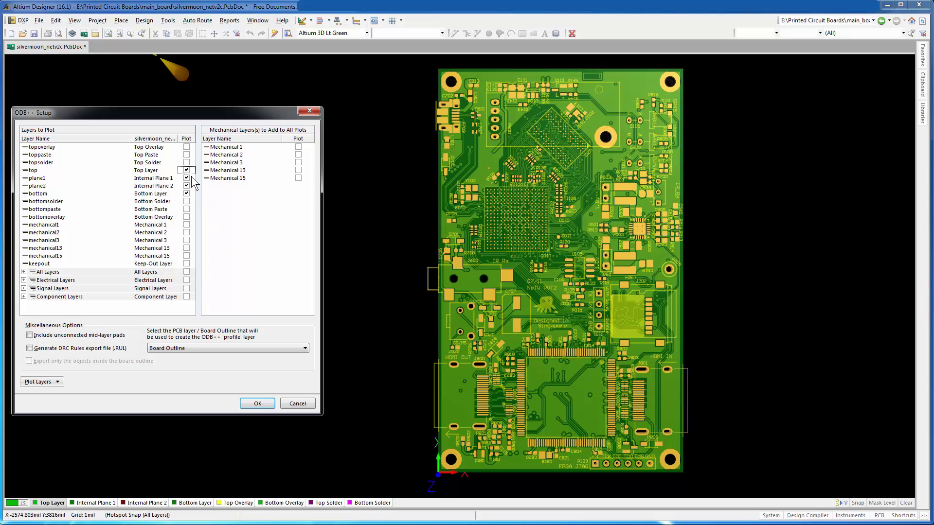
click(192, 178)
click(192, 186)
click(191, 193)
Generate the ODB++ output and accept the single pcb step to show the board in CAMtastic1.
click(257, 404)
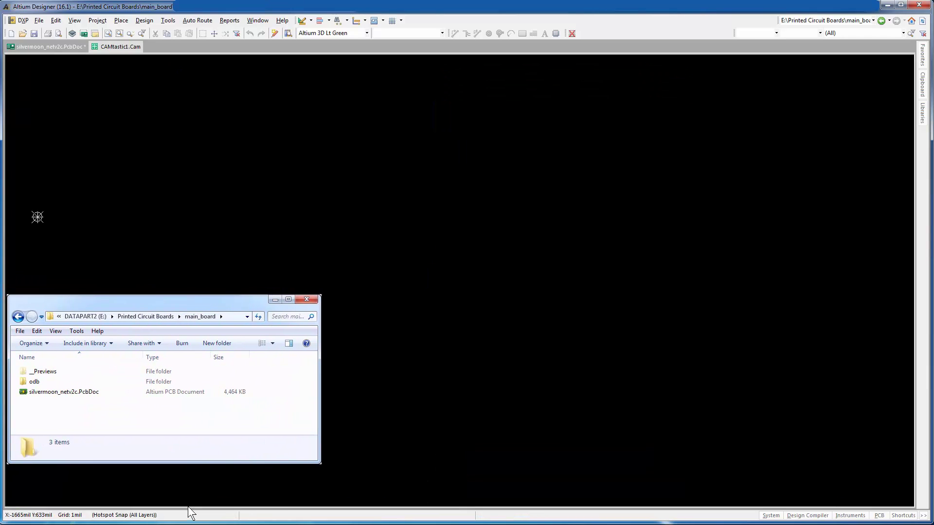
click(544, 321)
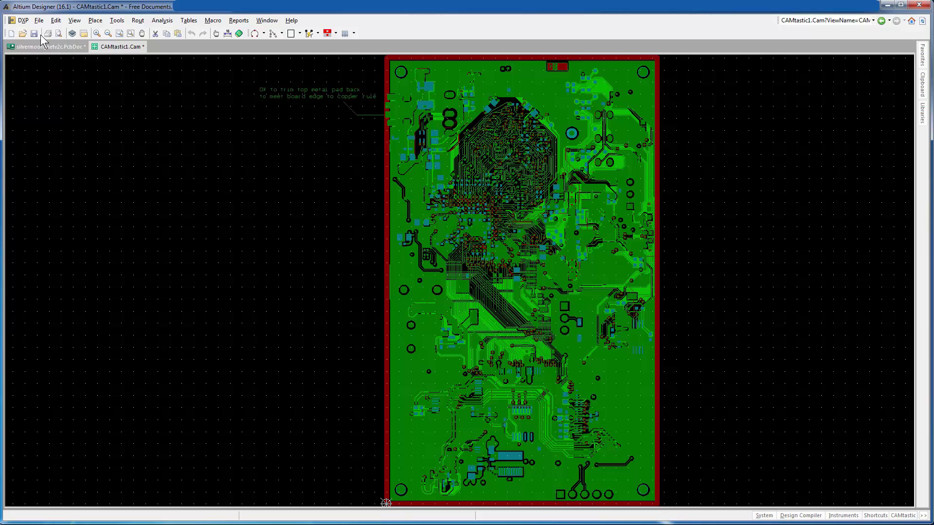
Check the File > Export options, back out, and close the CAMtastic1.Cam document.
click(39, 20)
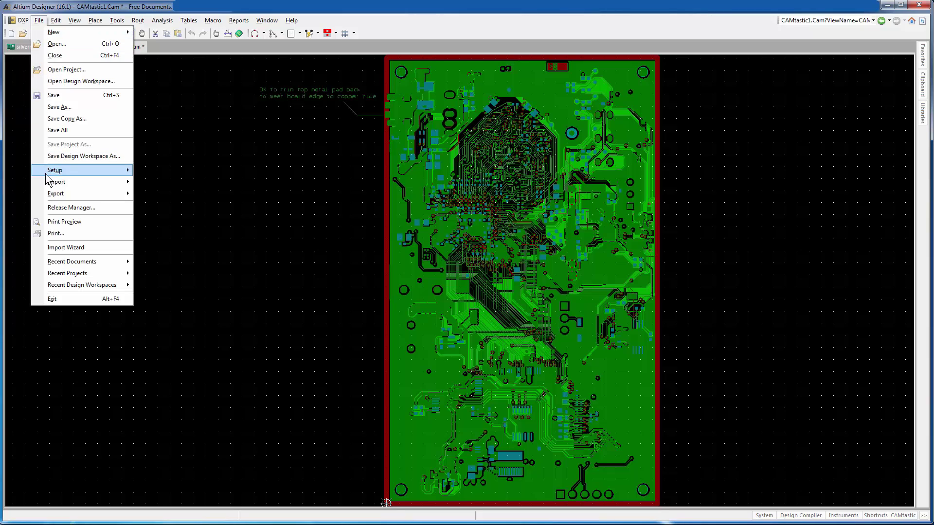
mouse_move(50, 198)
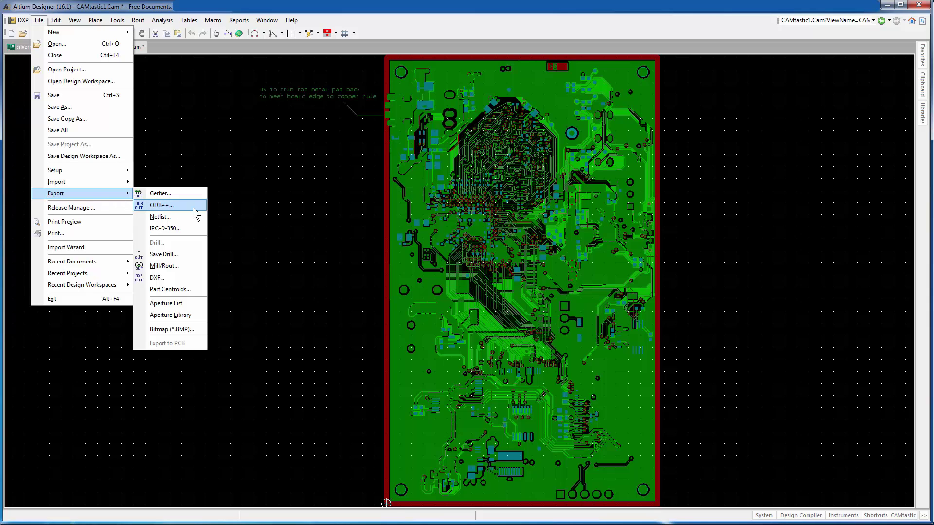
key(Escape)
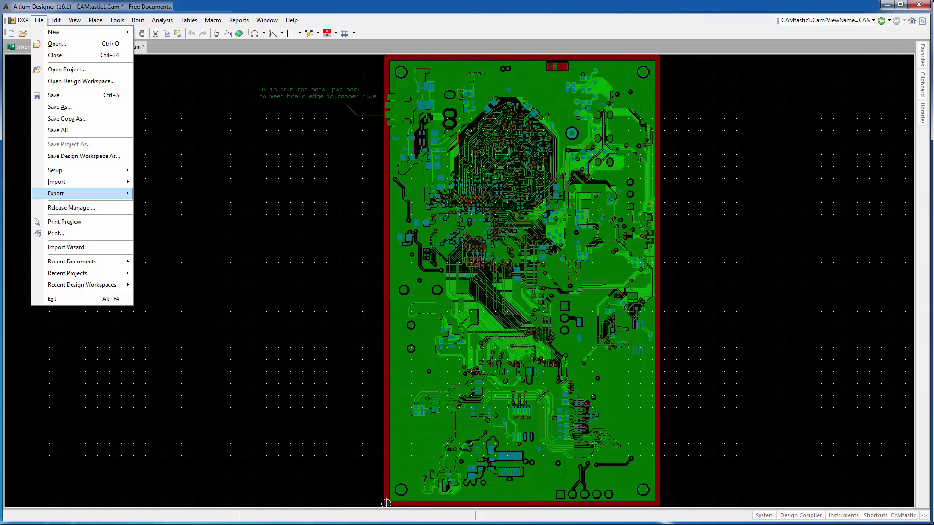
key(Escape)
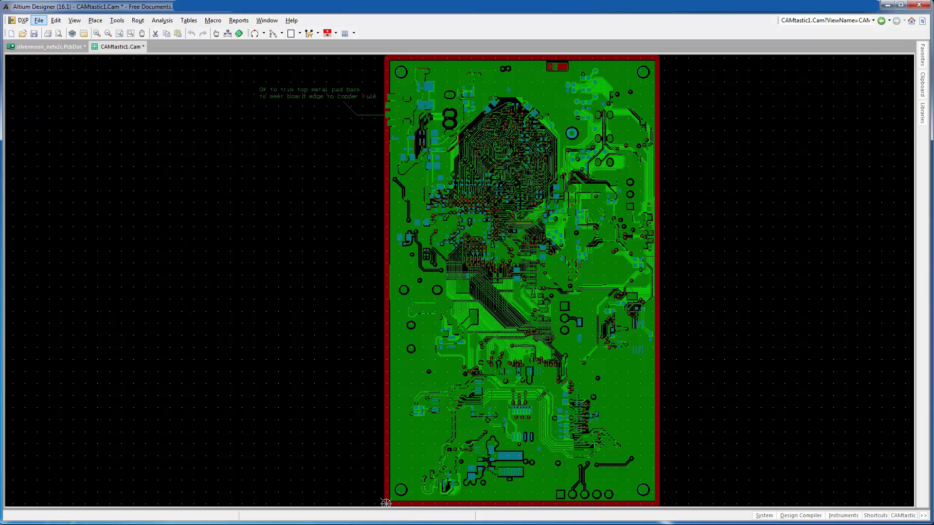
right_click(122, 47)
click(132, 56)
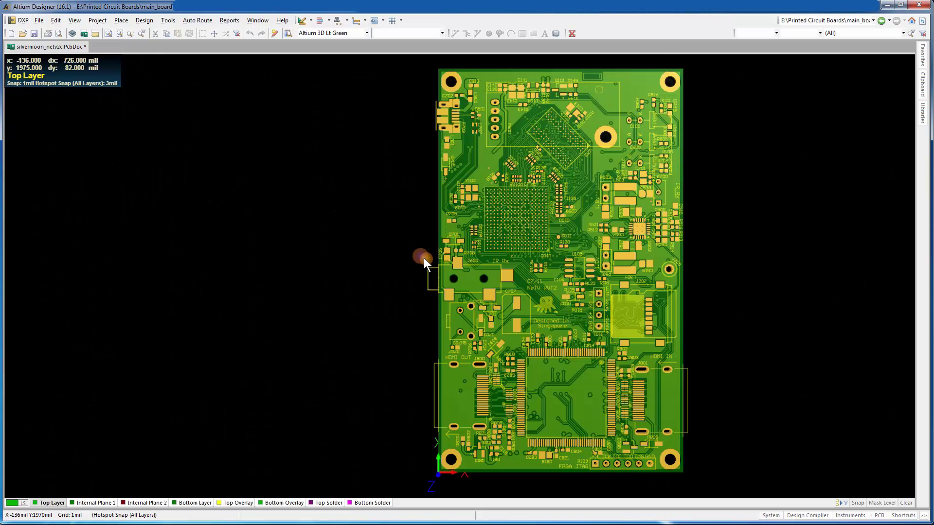
Browse into odb\steps\pcb\layers, then show the odb\matrix folder.
ctrl+scroll(424, 258, up, 2)
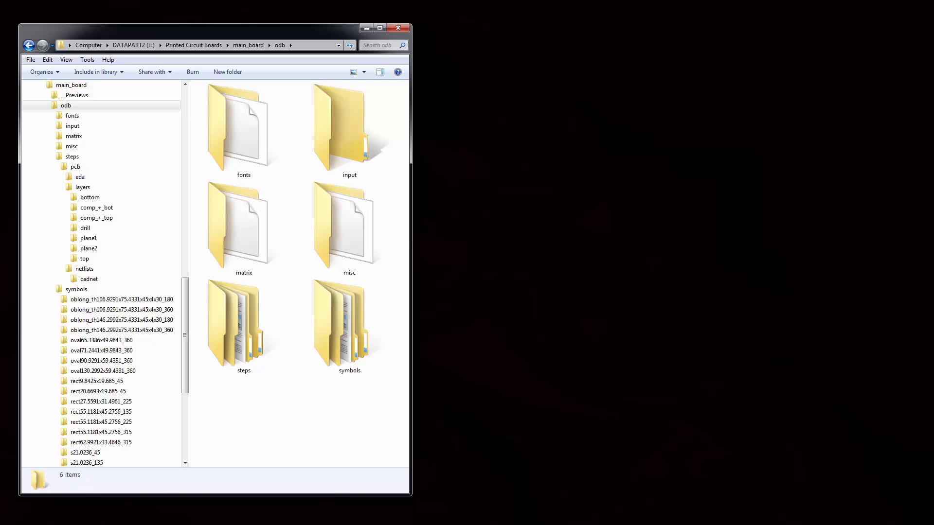
double_click(244, 326)
double_click(247, 129)
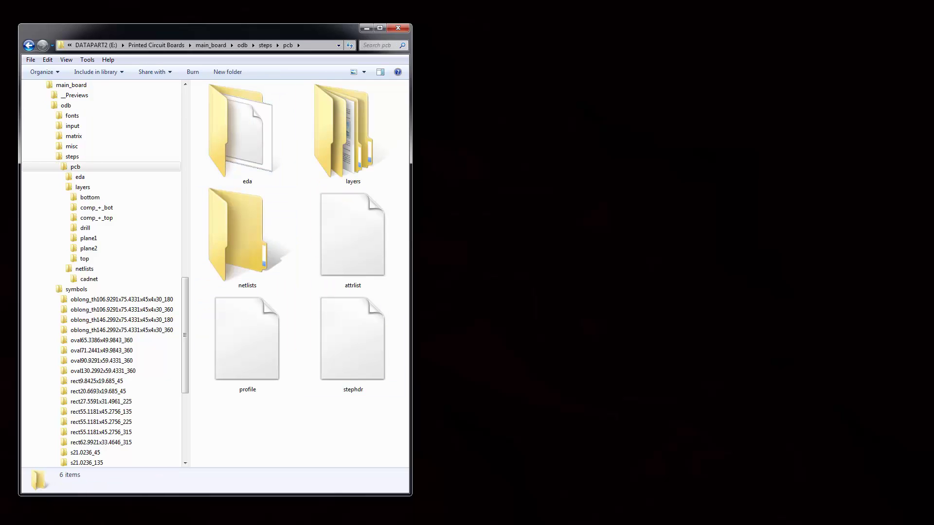
double_click(343, 131)
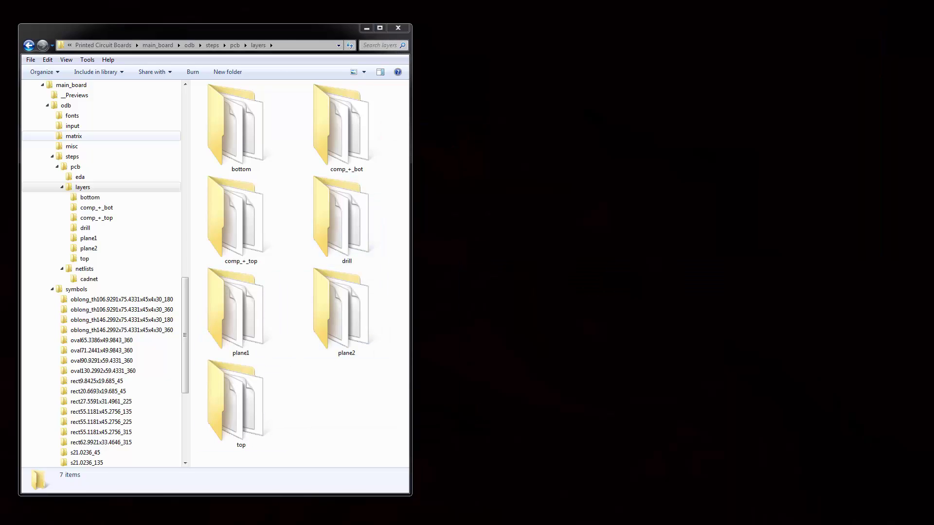
click(73, 135)
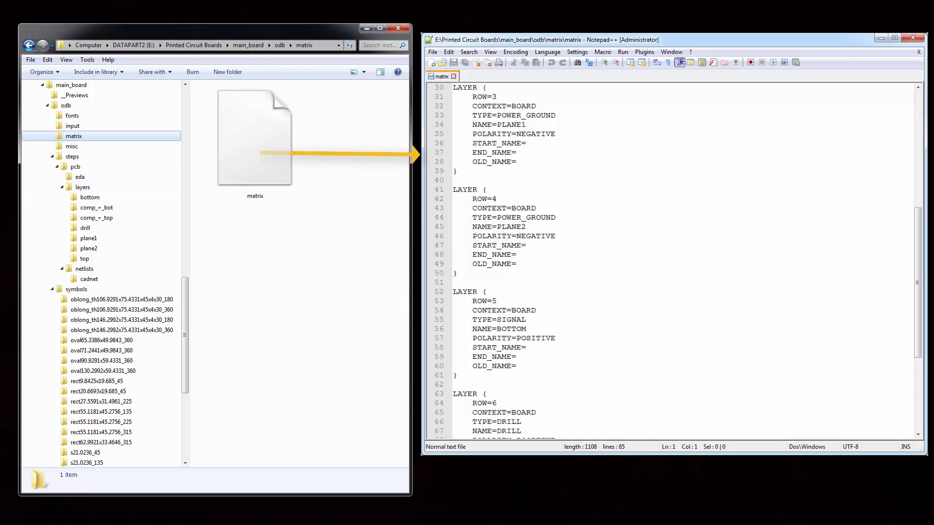
Show the cadnet netlist folder, then the eda folder with its data file.
click(89, 279)
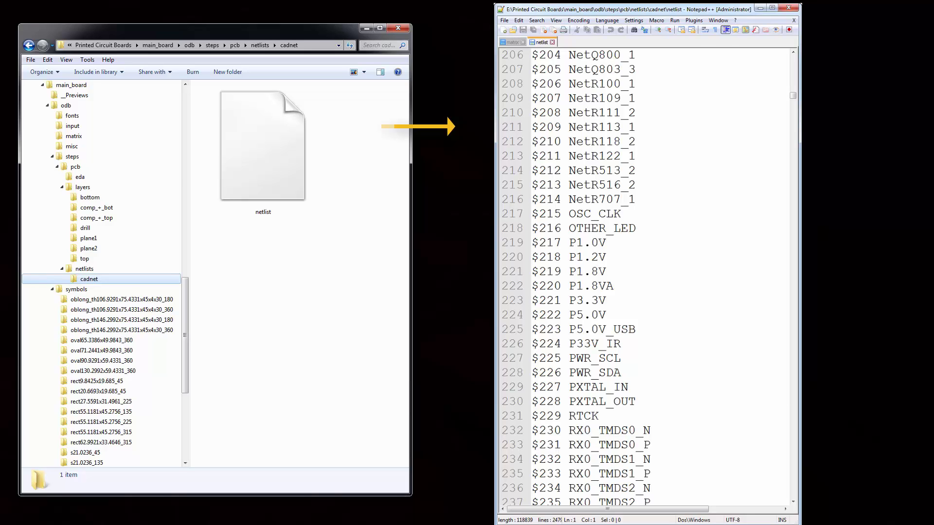
click(80, 177)
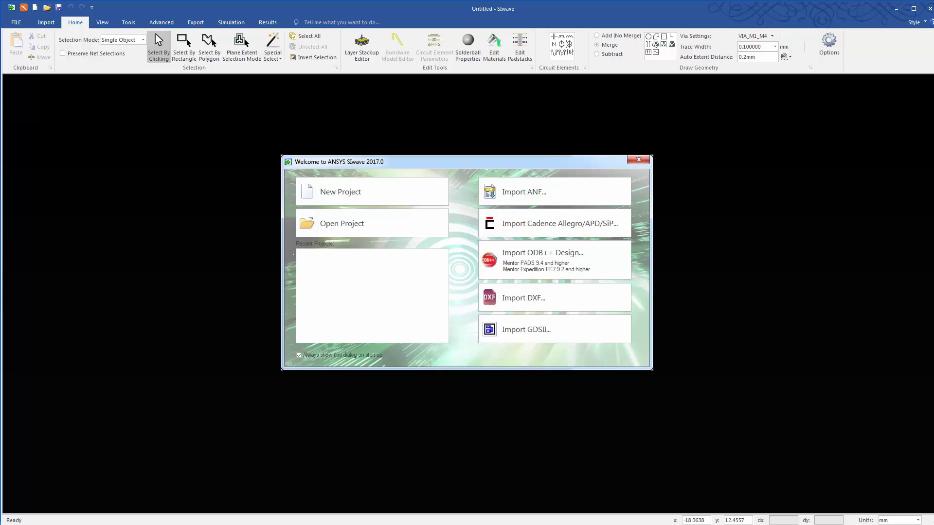
Start a new SIwave project and begin an ODB++ design import.
click(325, 196)
click(54, 23)
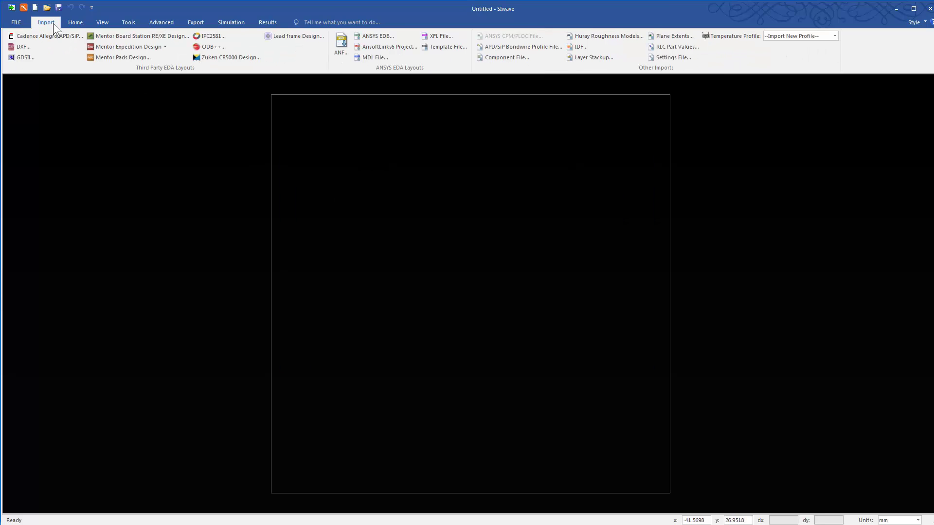
click(222, 48)
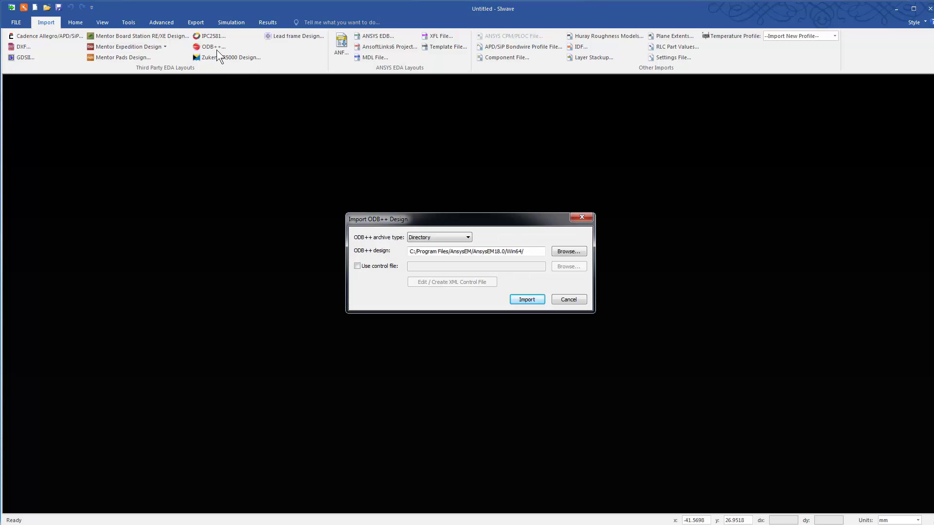
Set the ODB++ design directory to E:/Printed Circuit Boards/main_board/odb/.
drag(534, 251, 408, 255)
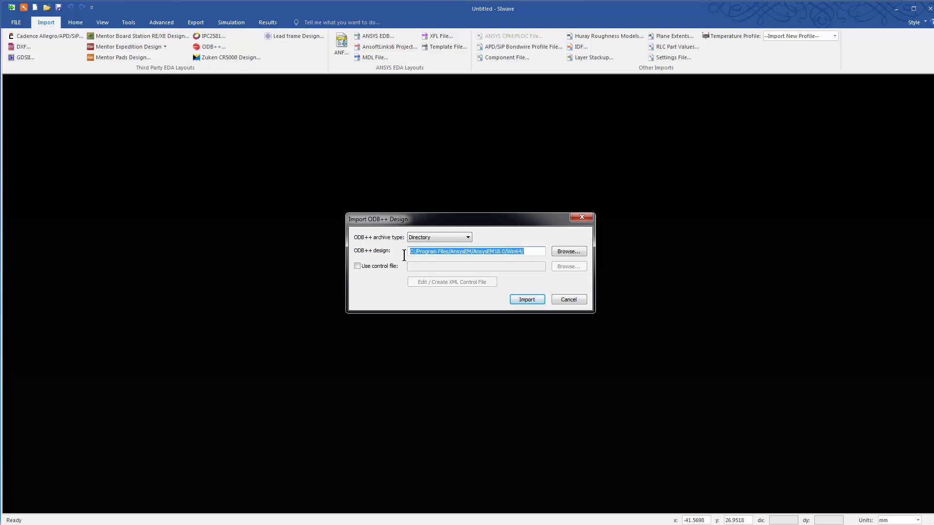
text(E:\Printed Circuit Boards\main_board)
click(564, 252)
click(509, 162)
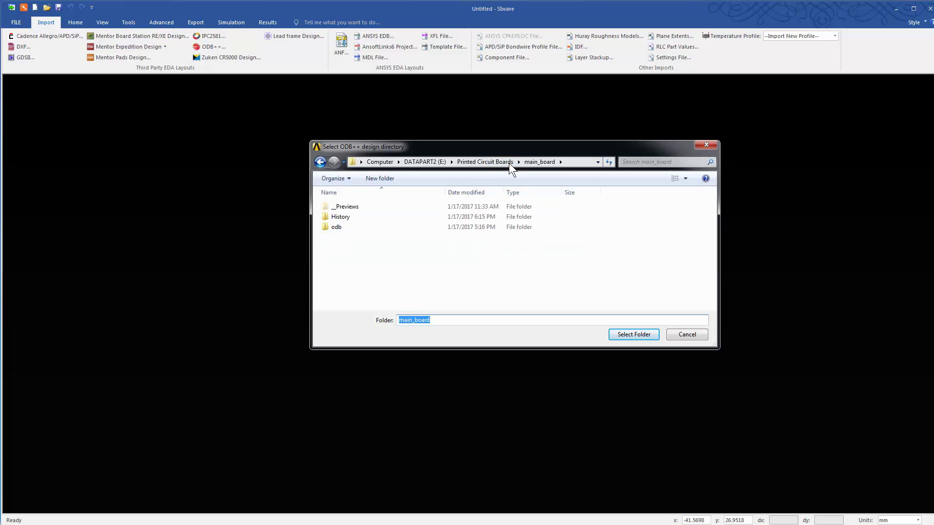
click(355, 227)
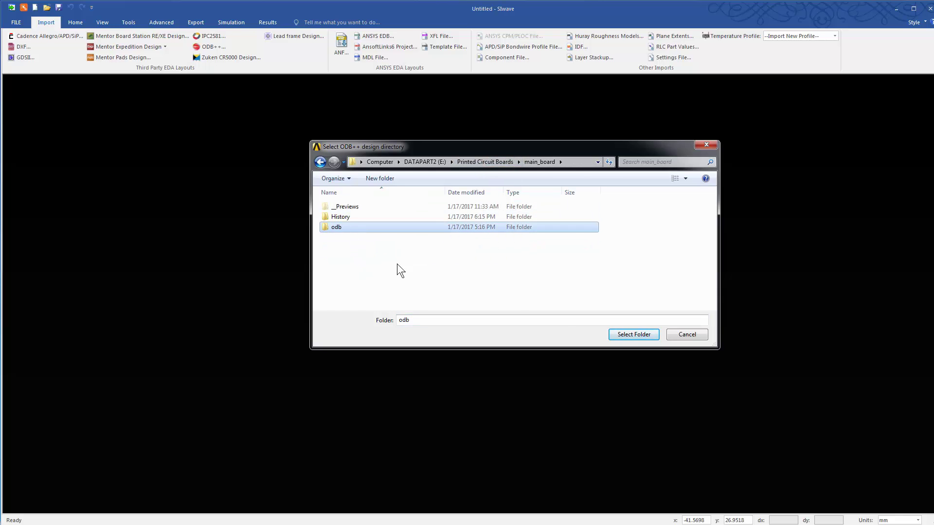
click(625, 336)
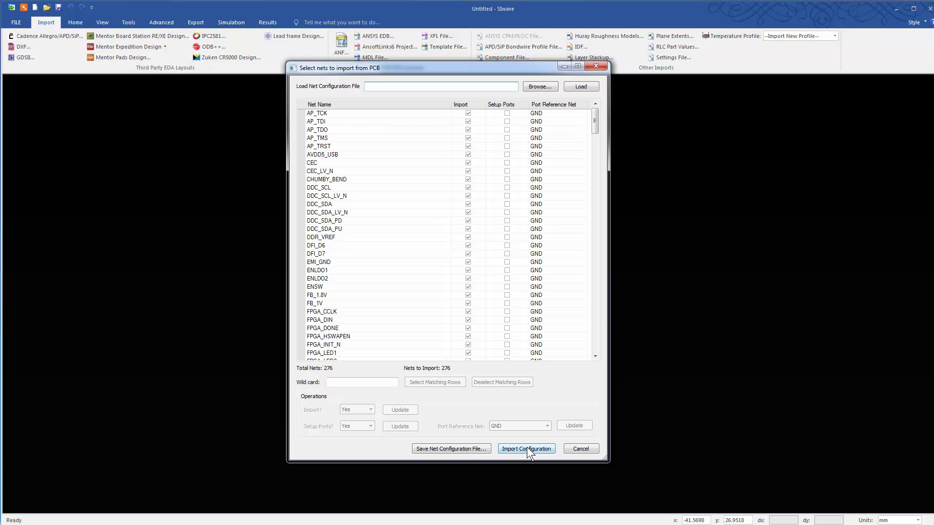
Import all 276 nets with GND reference to load the PCB layout.
click(527, 448)
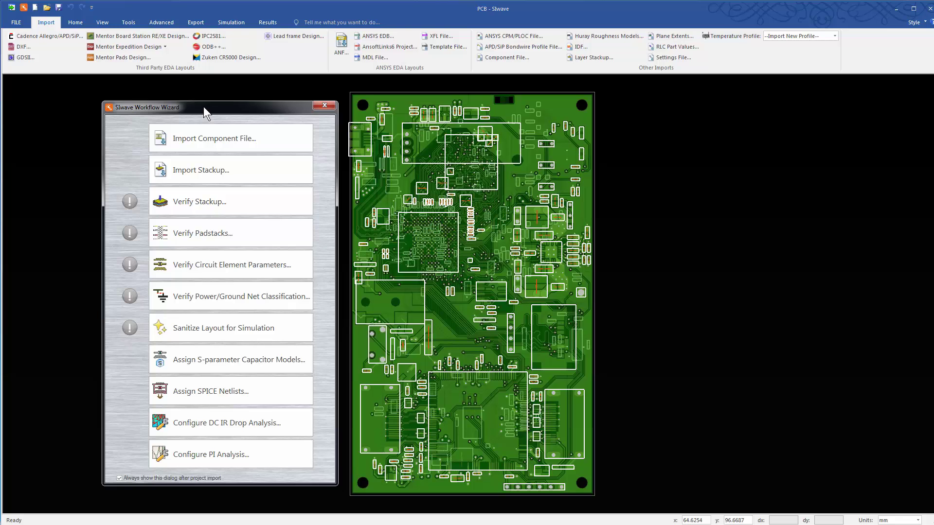
Close the Workflow Wizard and show the Layers workspace panel.
click(326, 105)
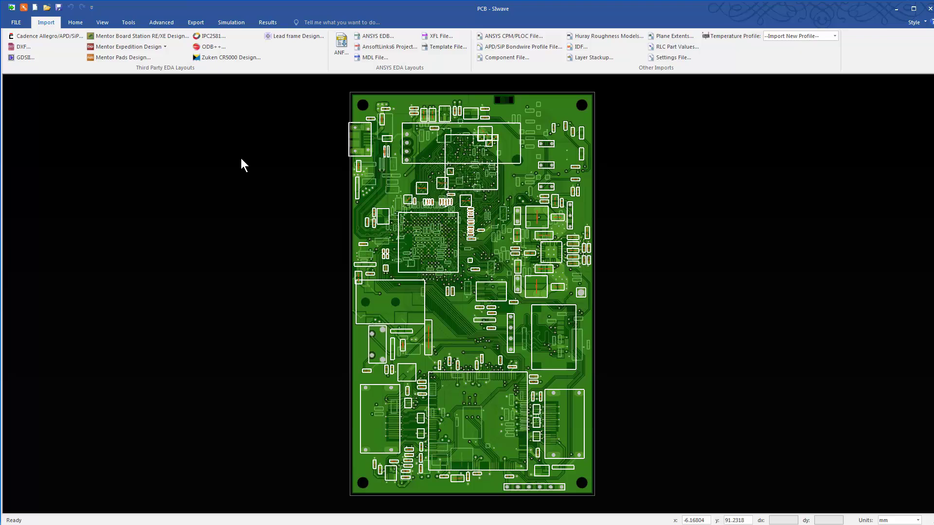
click(103, 23)
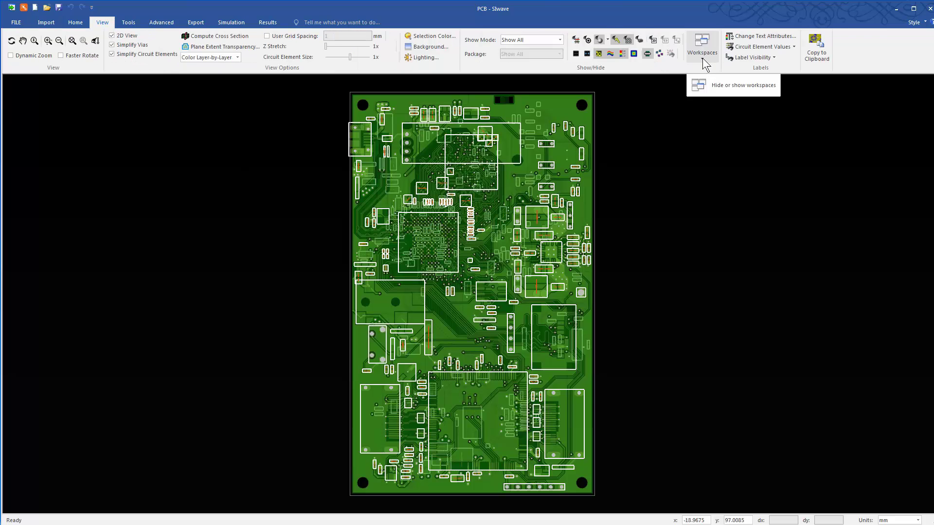
click(702, 57)
click(709, 114)
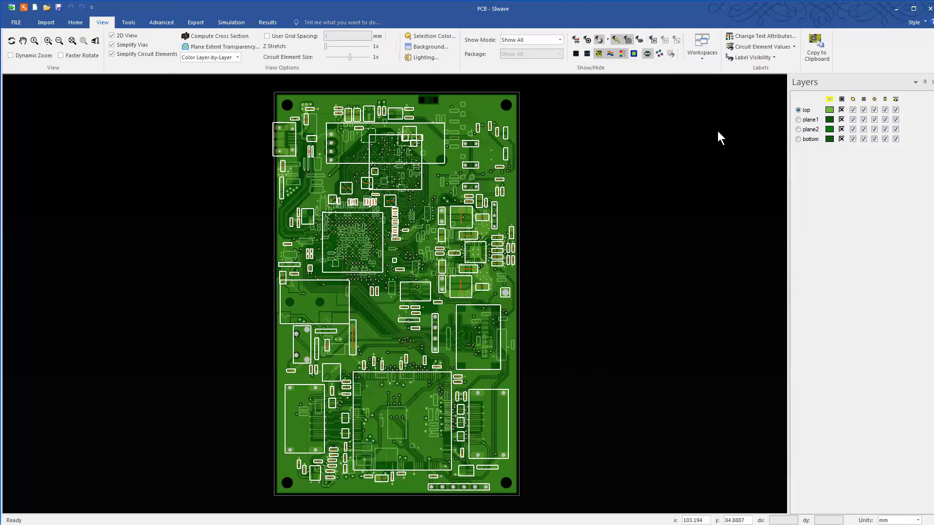
Hide all layers, show vias, components and pads, rectangle-select the board, then close Layers.
click(842, 99)
click(885, 99)
click(895, 99)
click(875, 99)
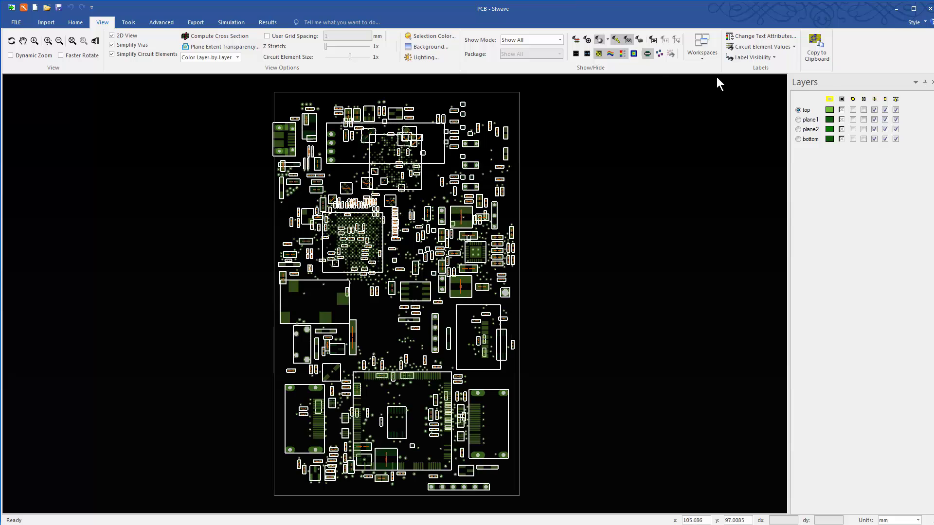
click(79, 25)
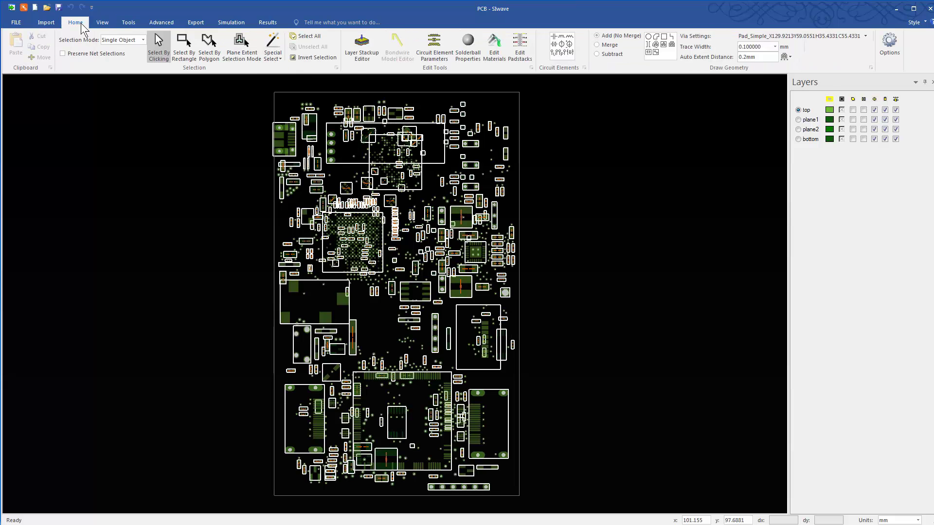
click(183, 43)
drag(249, 85, 532, 501)
click(843, 101)
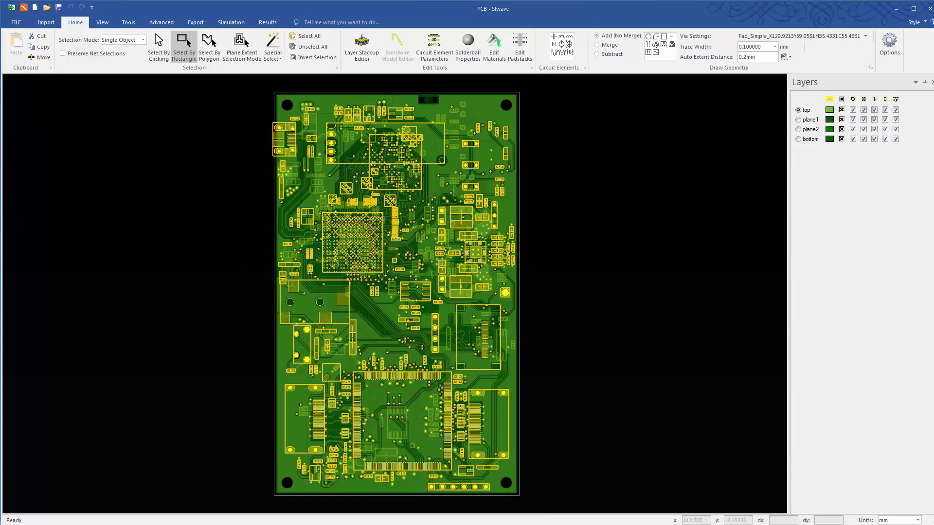
click(932, 81)
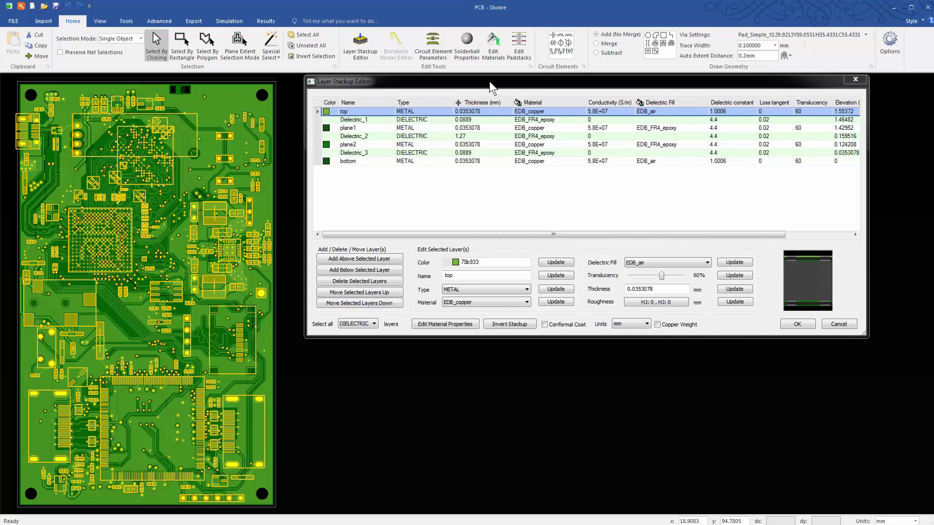
Move SIwave's Layer Stackup Editor (top, plane1, plane2, bottom) higher, beside Altium's Layer Stack Manager.
drag(489, 81, 486, 22)
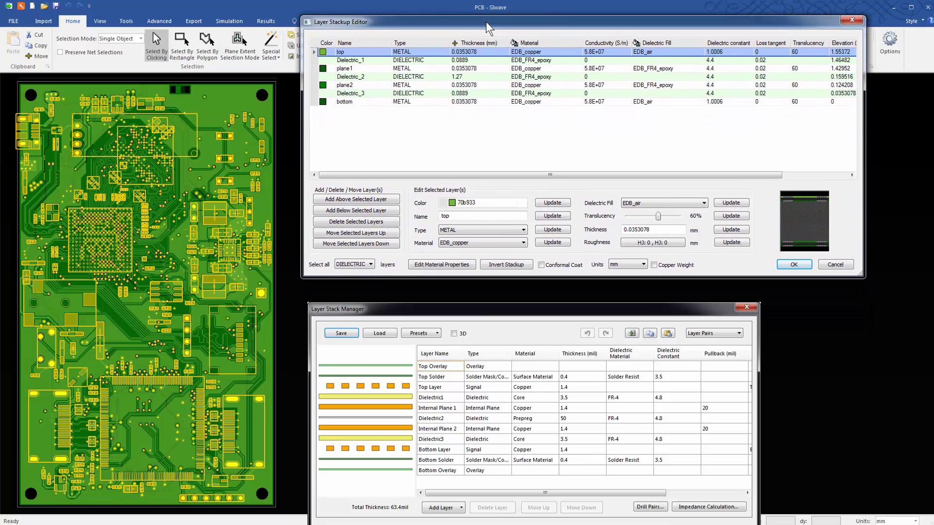
Switch the Layer Stackup Editor units to mils, showing 1.39, 3.5 and 50 thicknesses.
click(644, 266)
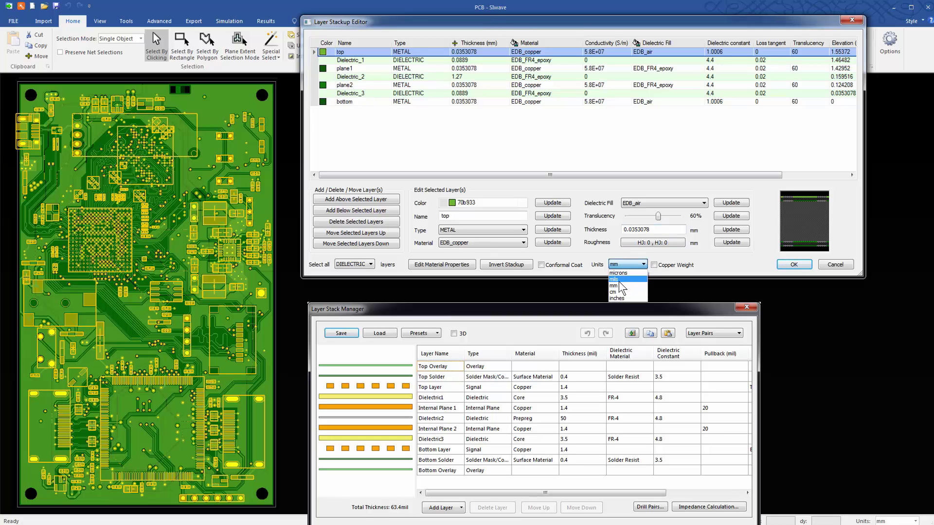
click(614, 279)
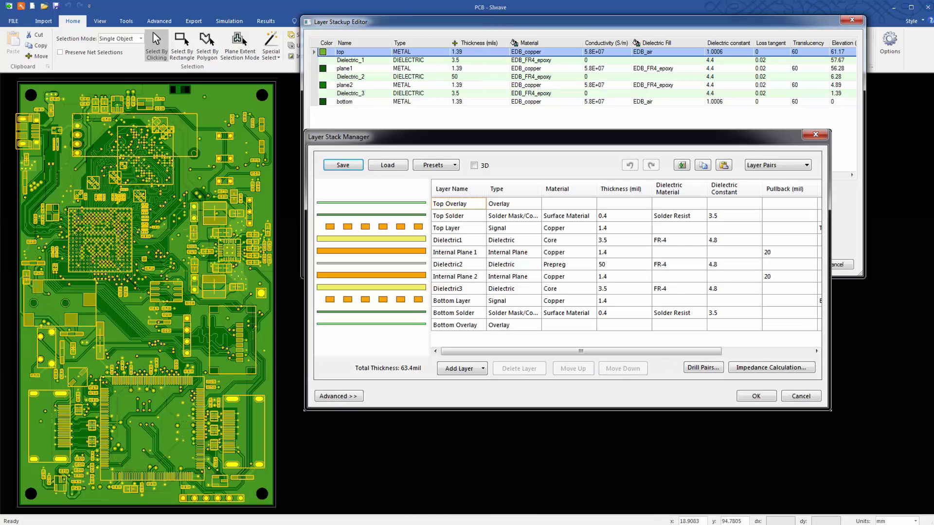